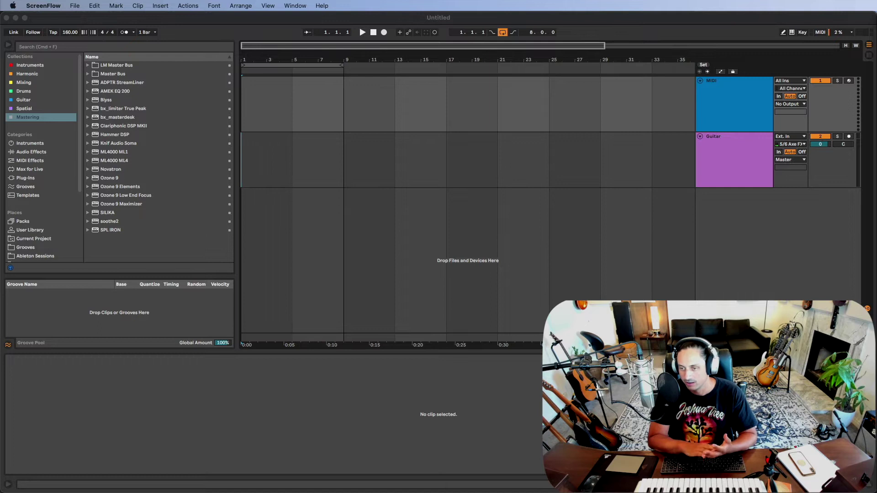
Switch to Ableton Live and open its Record, Warp and Launch preferences, moving the preferences window clear of the browser
{"action": "key", "text": "super+comma"}
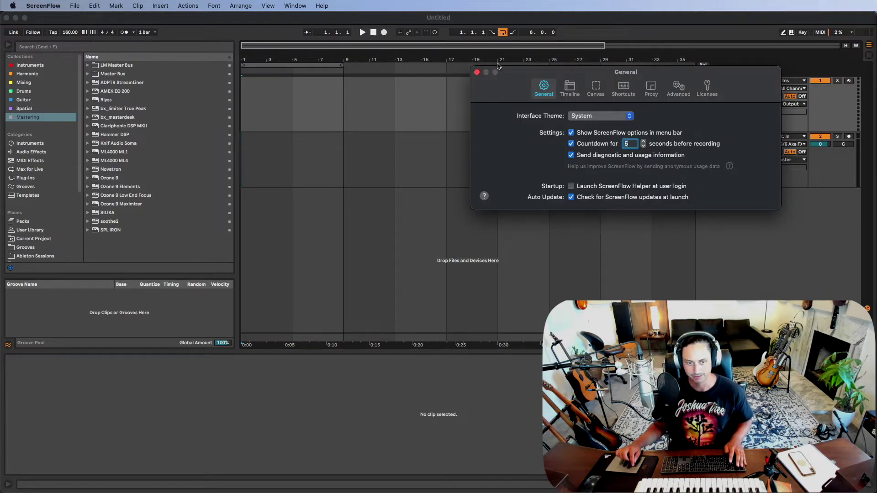
{"action": "left_click", "coordinate": [477, 73]}
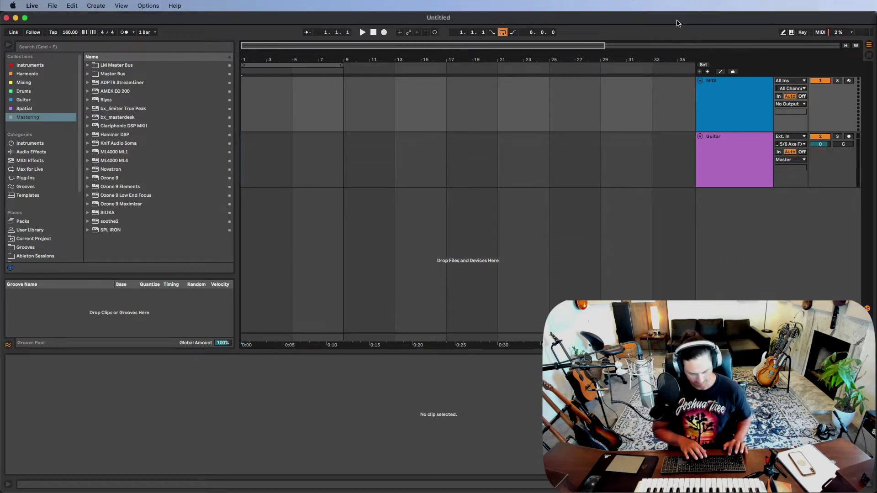
{"action": "key", "text": "super+comma"}
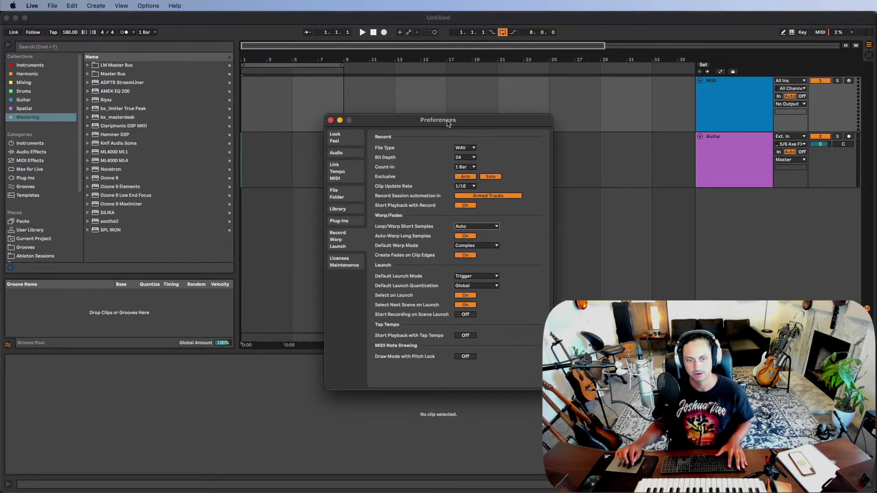
{"action": "left_click_drag", "start_coordinate": [447, 122], "coordinate": [448, 119]}
{"action": "left_click", "coordinate": [32, 6]}
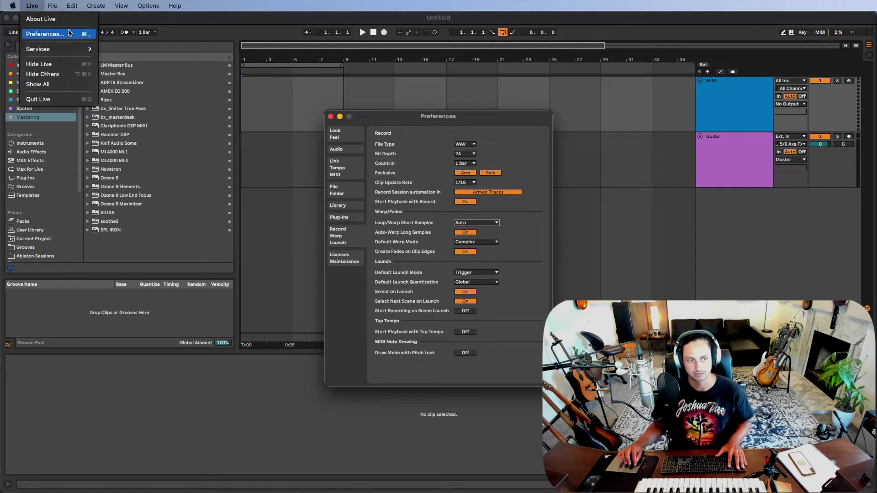
{"action": "left_click", "coordinate": [428, 119]}
{"action": "left_click_drag", "start_coordinate": [428, 119], "coordinate": [497, 92]}
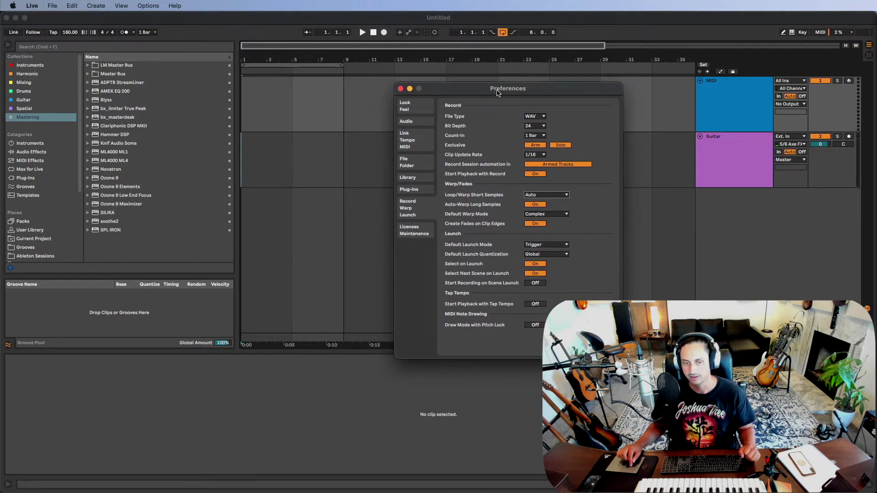
{"action": "left_click", "coordinate": [421, 190]}
{"action": "left_click", "coordinate": [421, 206]}
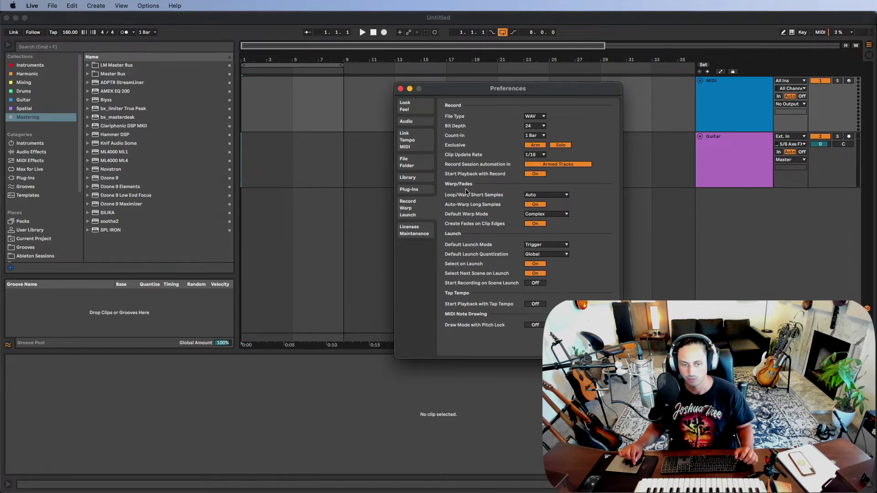
Set Loop/Warp Short Samples to Unwarped One Shot
{"action": "left_click", "coordinate": [541, 195]}
{"action": "left_click", "coordinate": [540, 195]}
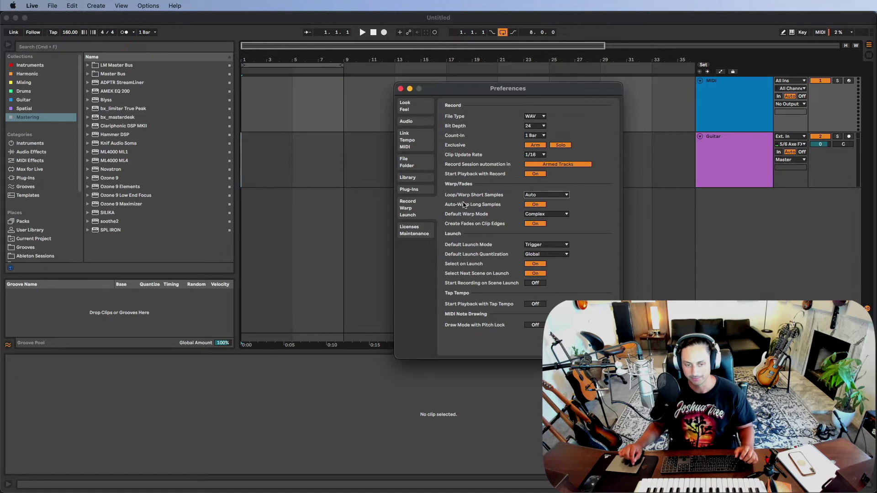
{"action": "left_click", "coordinate": [536, 195]}
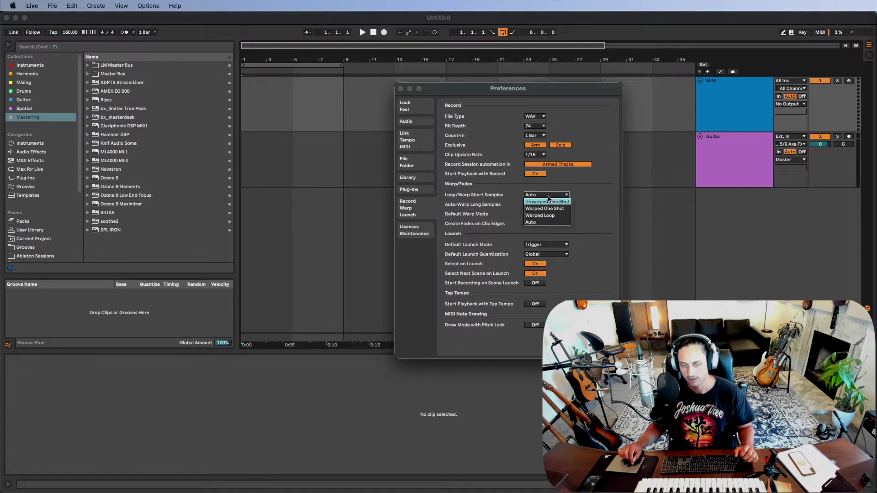
{"action": "left_click", "coordinate": [553, 202]}
{"action": "left_click", "coordinate": [555, 195]}
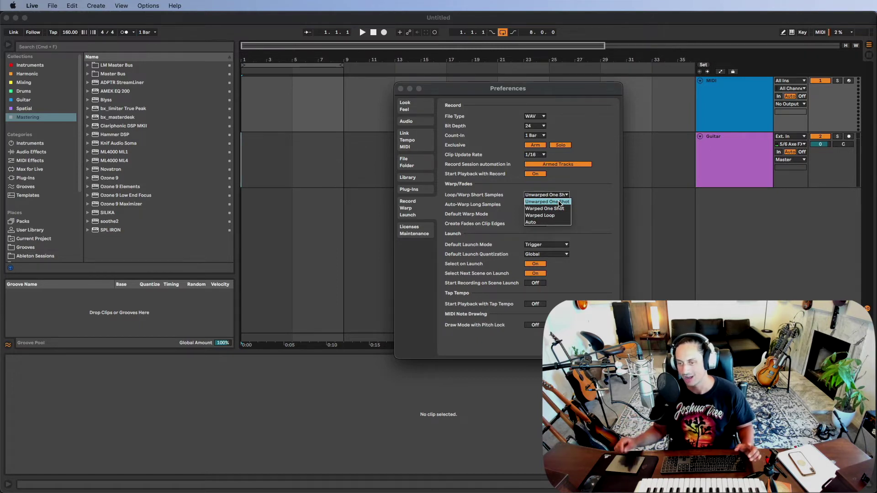
{"action": "left_click", "coordinate": [559, 203]}
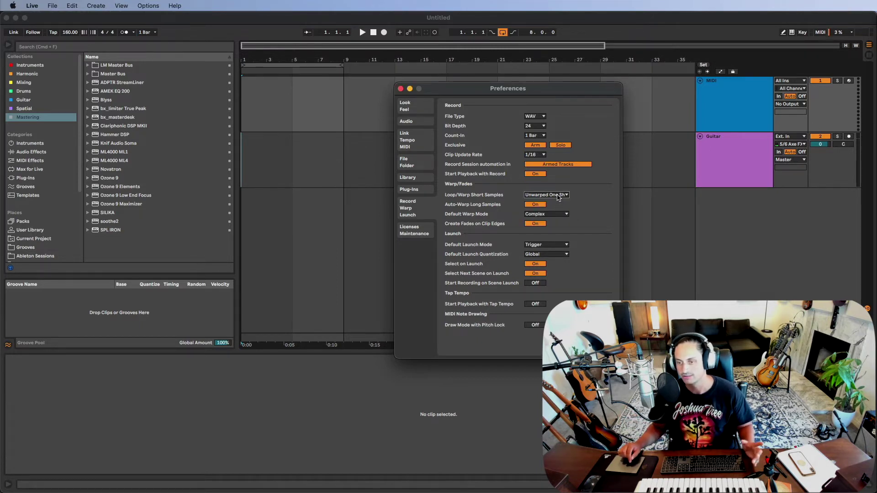
Try Warped One Shot and Warped Loop as the Loop/Warp Short Samples setting
{"action": "left_click", "coordinate": [558, 196]}
{"action": "left_click", "coordinate": [556, 209]}
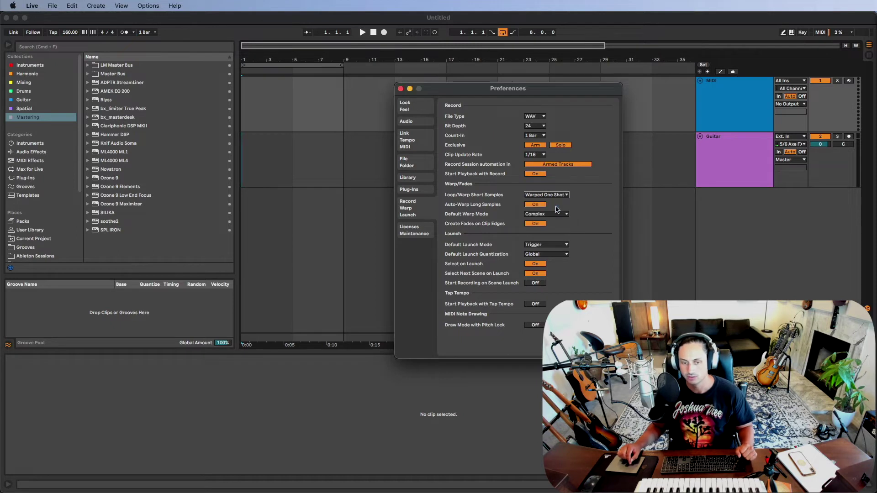
{"action": "left_click", "coordinate": [558, 195]}
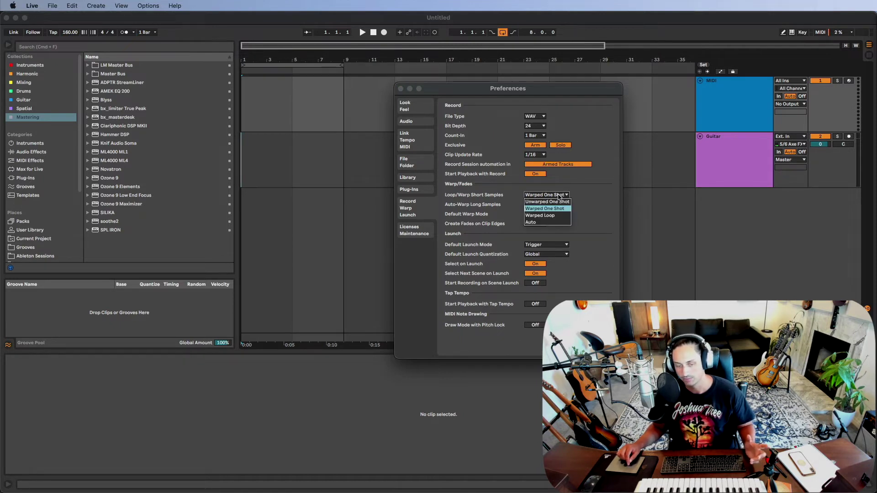
{"action": "left_click", "coordinate": [561, 216]}
{"action": "left_click", "coordinate": [557, 197]}
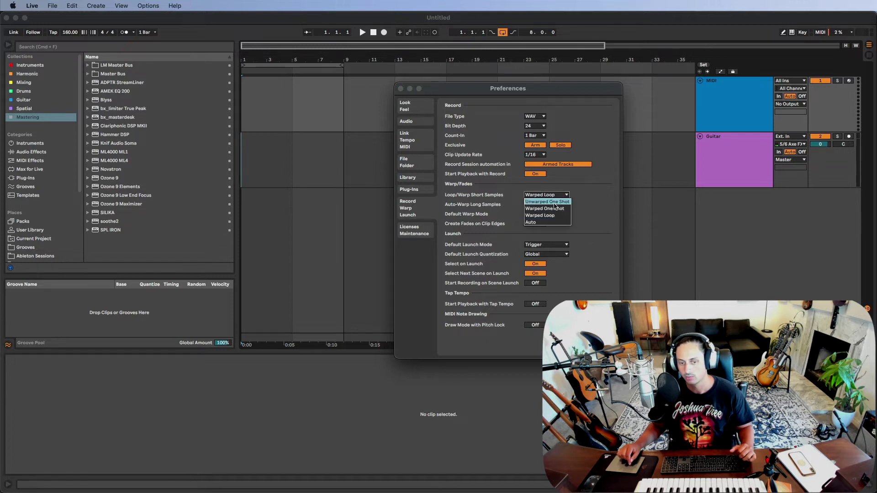
{"action": "left_click", "coordinate": [553, 215]}
{"action": "left_click", "coordinate": [556, 196]}
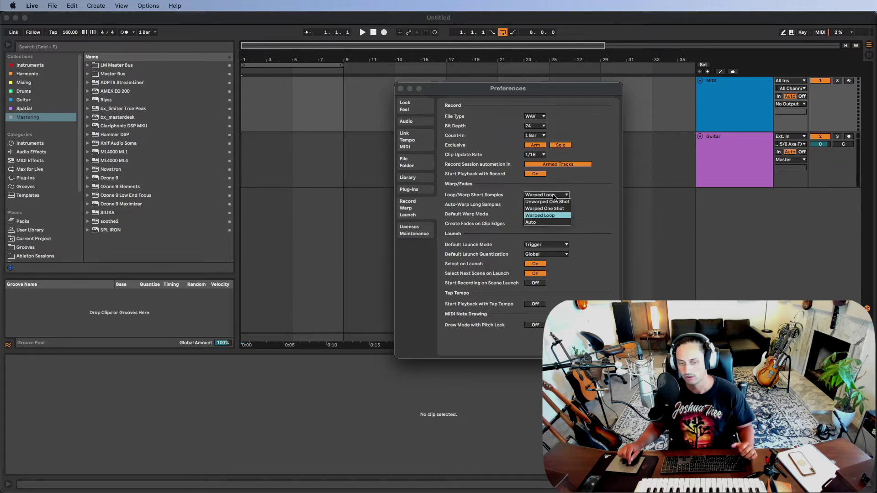
{"action": "left_click", "coordinate": [557, 216]}
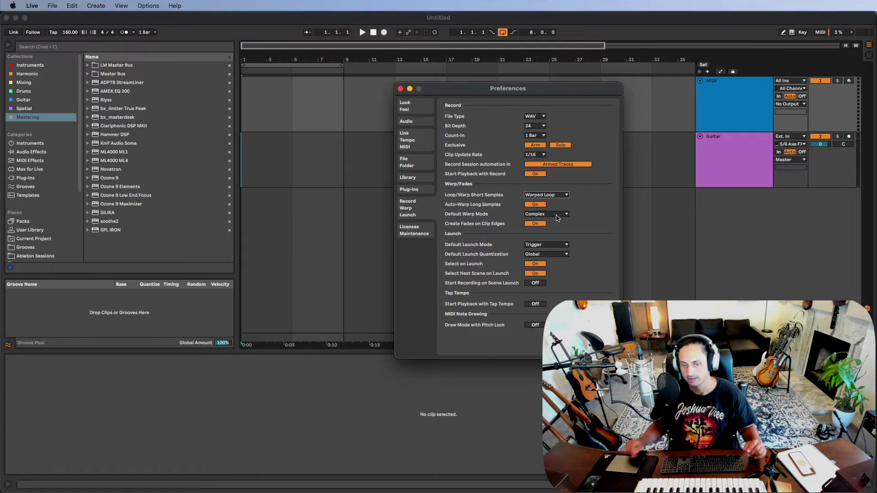
Set Loop/Warp Short Samples to Auto
{"action": "left_click", "coordinate": [558, 196]}
{"action": "left_click", "coordinate": [556, 223]}
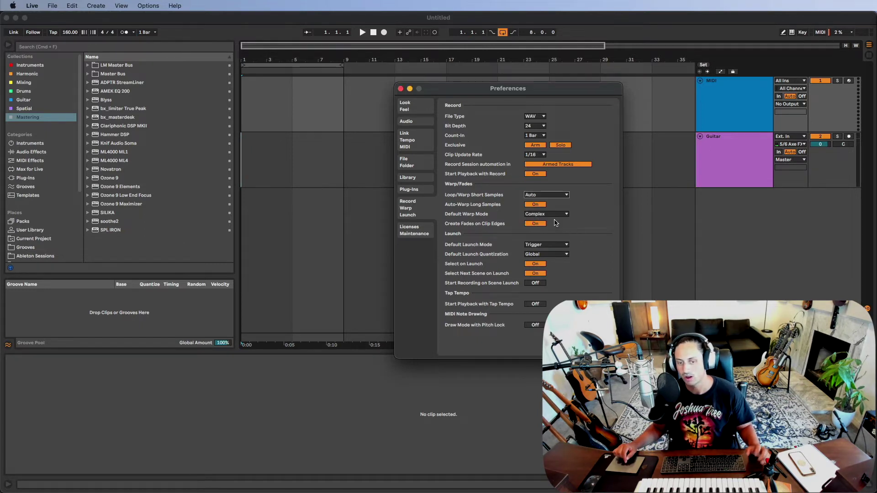
{"action": "left_click", "coordinate": [561, 196]}
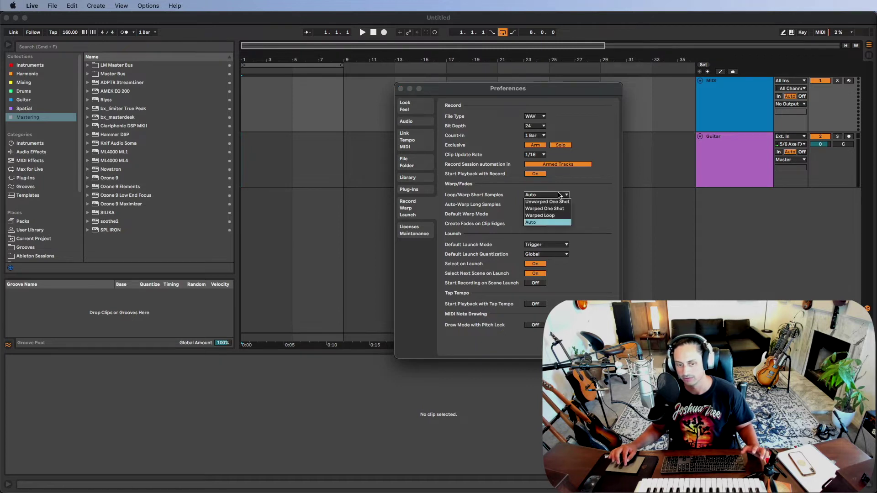
{"action": "left_click", "coordinate": [544, 225]}
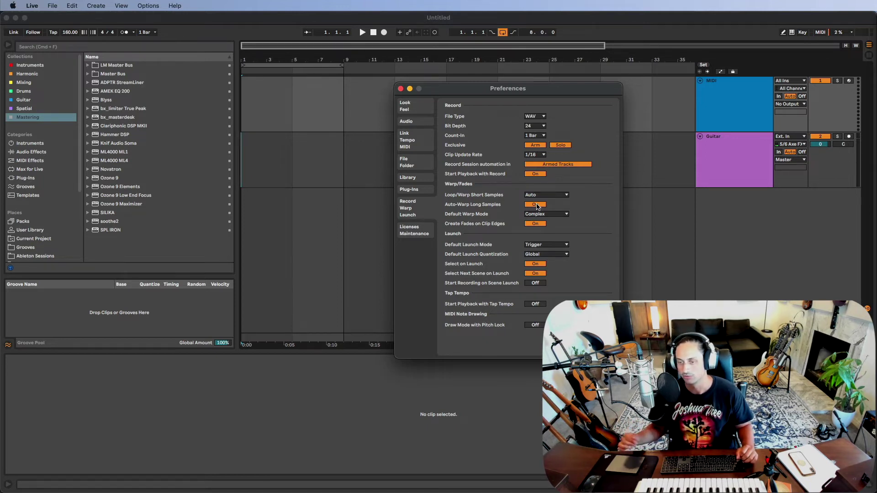
Leave Auto-Warp Long Samples on and choose Complex as the Default Warp Mode
{"action": "left_click", "coordinate": [536, 204]}
{"action": "left_click", "coordinate": [536, 204]}
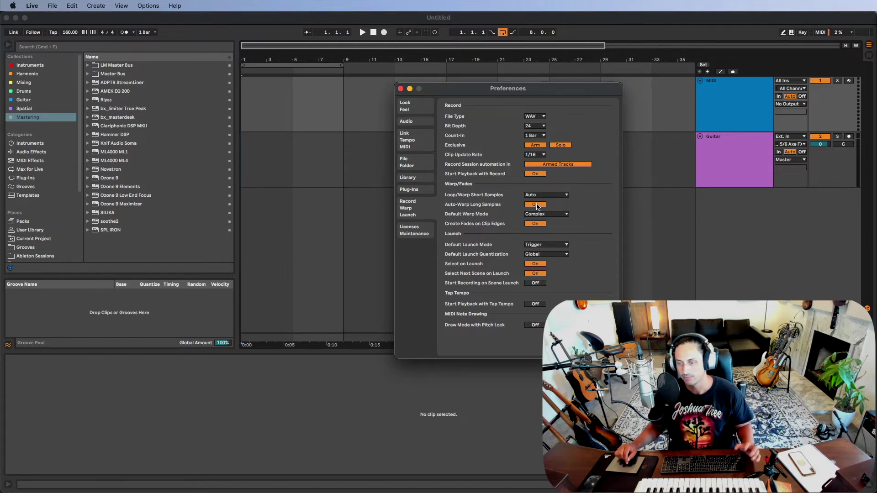
{"action": "left_click", "coordinate": [548, 214]}
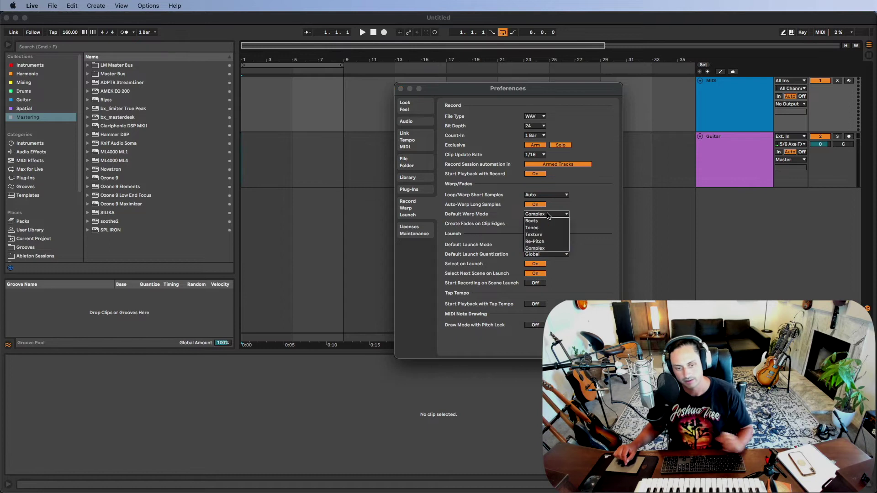
{"action": "left_click", "coordinate": [553, 248]}
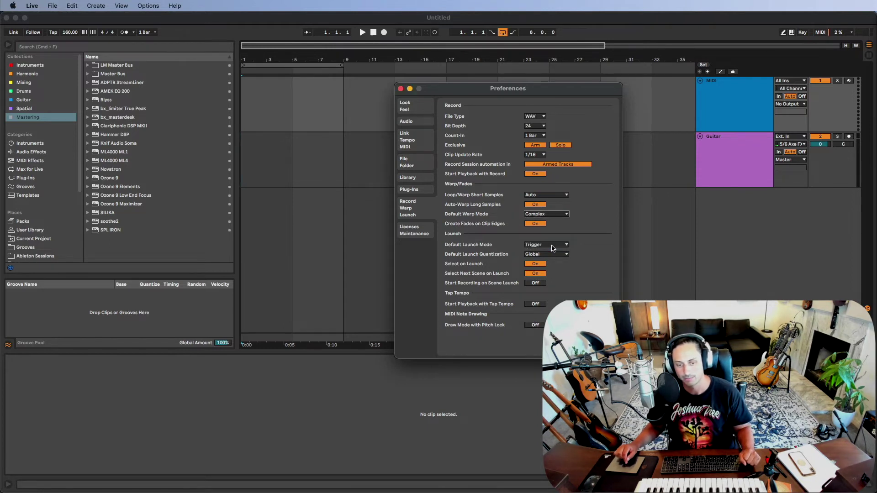
{"action": "left_click", "coordinate": [552, 216]}
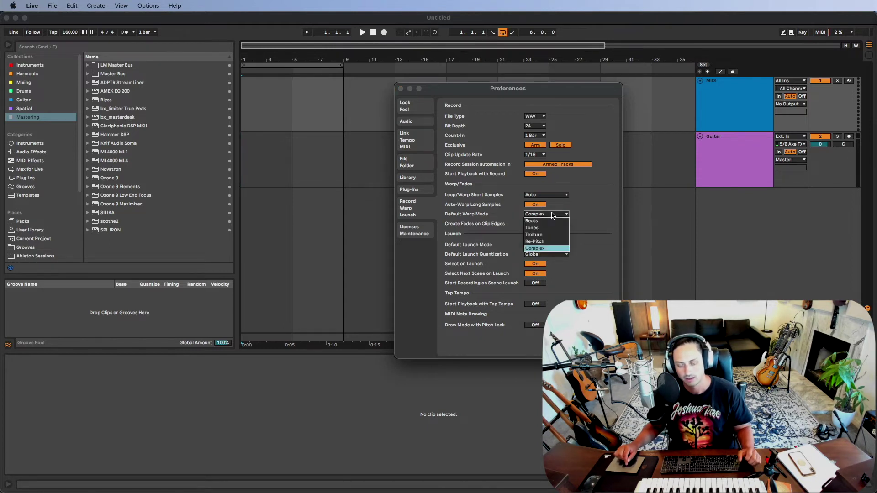
{"action": "left_click", "coordinate": [555, 248]}
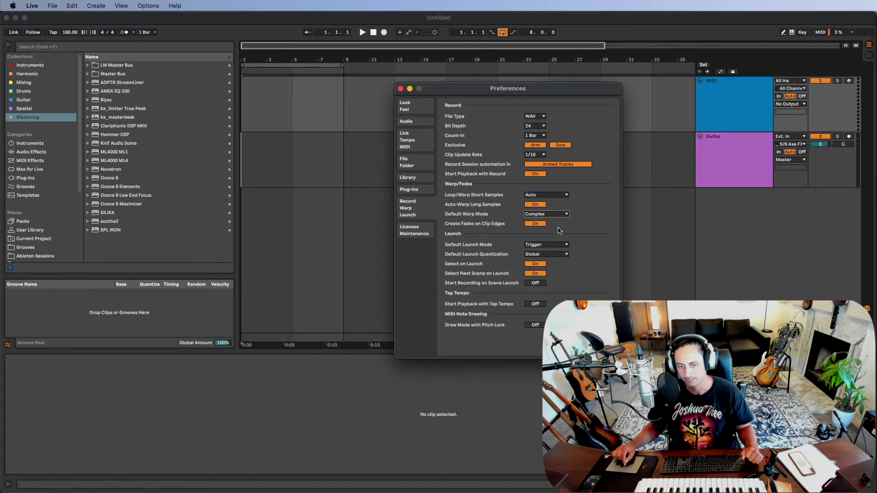
{"action": "left_click", "coordinate": [556, 213]}
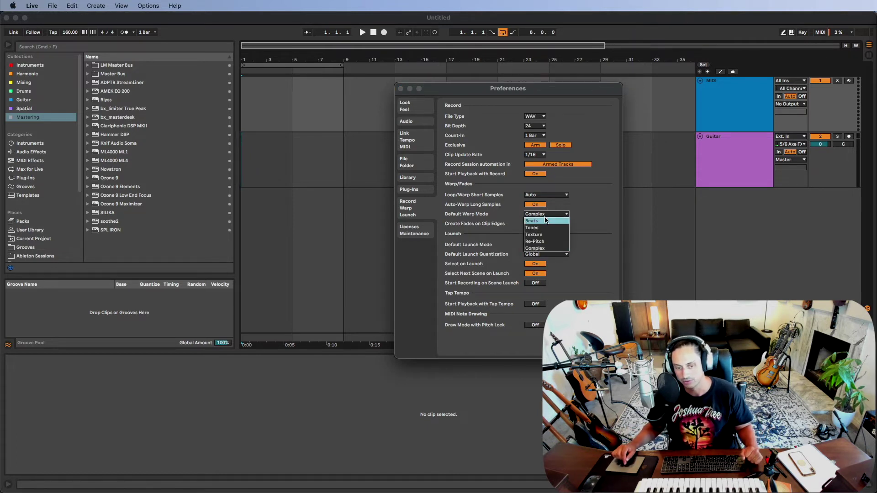
{"action": "left_click", "coordinate": [547, 248]}
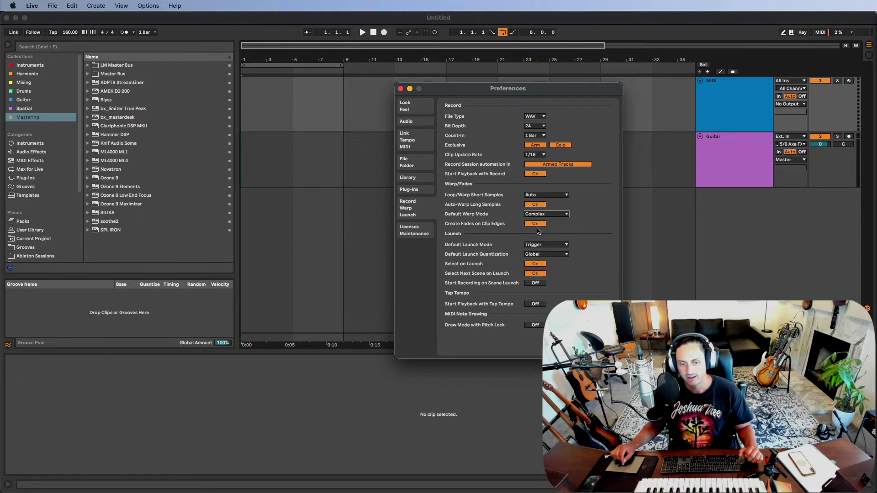
Leave Create Fades on Clip Edges on and close the preferences
{"action": "left_click", "coordinate": [537, 224]}
{"action": "left_click", "coordinate": [538, 225]}
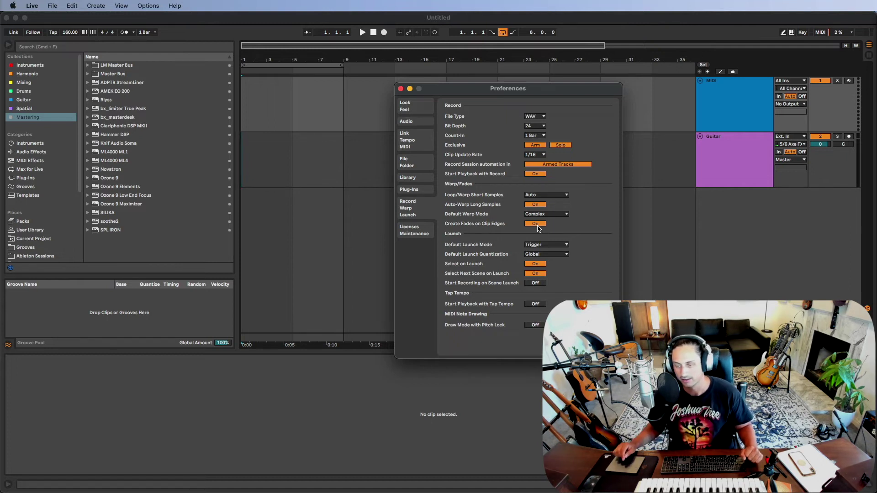
{"action": "left_click", "coordinate": [537, 224]}
{"action": "left_click", "coordinate": [537, 225]}
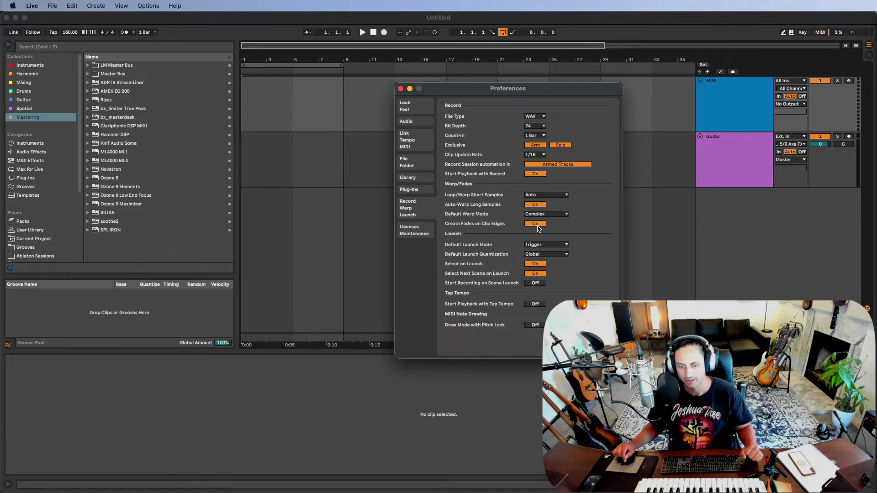
{"action": "left_click", "coordinate": [400, 89]}
Hide the Groove Pool and open the Breaks folder under Drum Loops in the Splice 2022 samples
{"action": "left_click", "coordinate": [736, 151]}
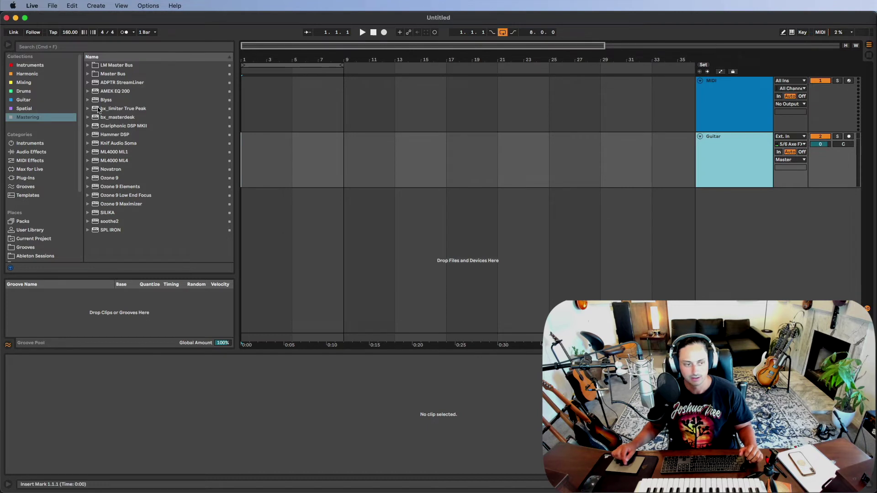
{"action": "left_click", "coordinate": [8, 344]}
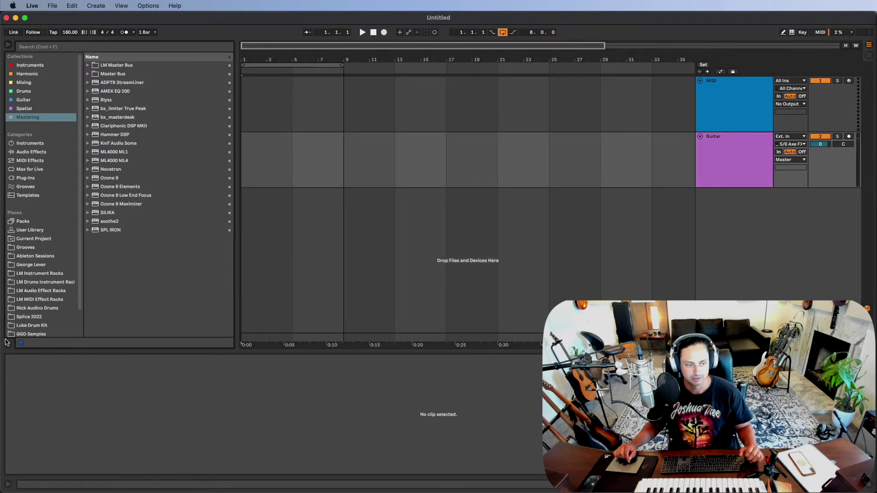
{"action": "scroll", "coordinate": [37, 189], "scroll_direction": "down", "scroll_amount": 2}
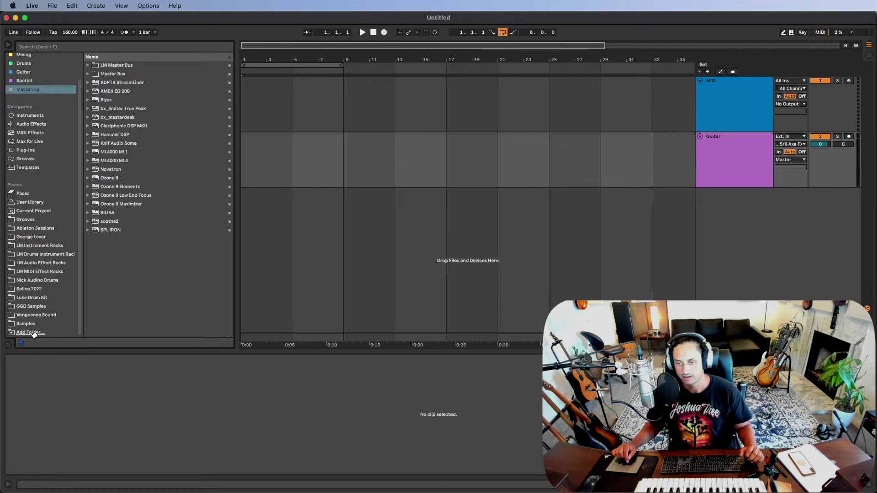
{"action": "left_click", "coordinate": [38, 288]}
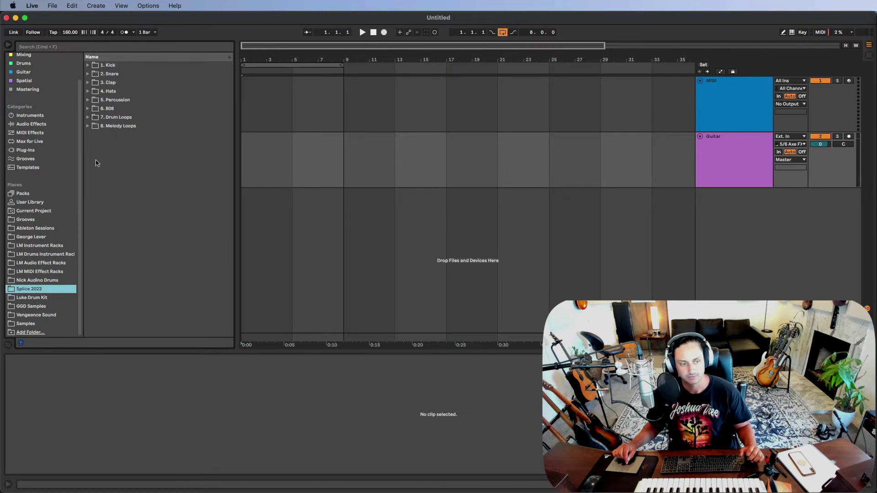
{"action": "left_click", "coordinate": [88, 117]}
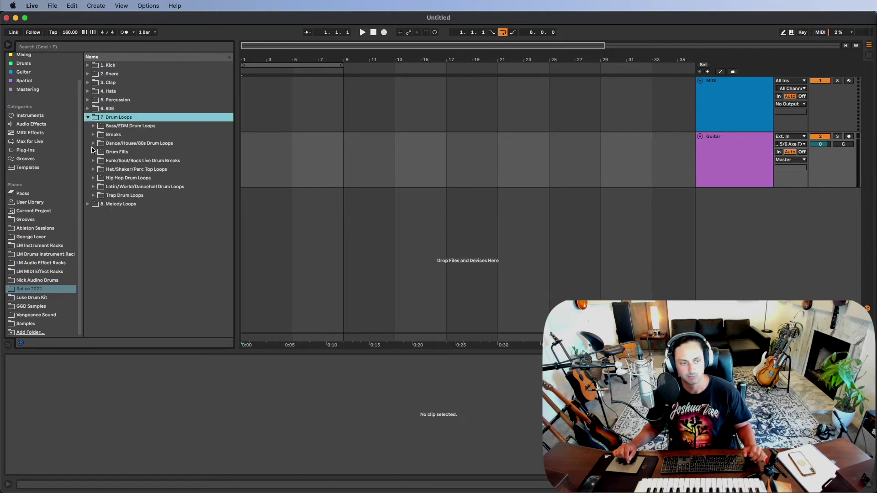
{"action": "left_click", "coordinate": [93, 135]}
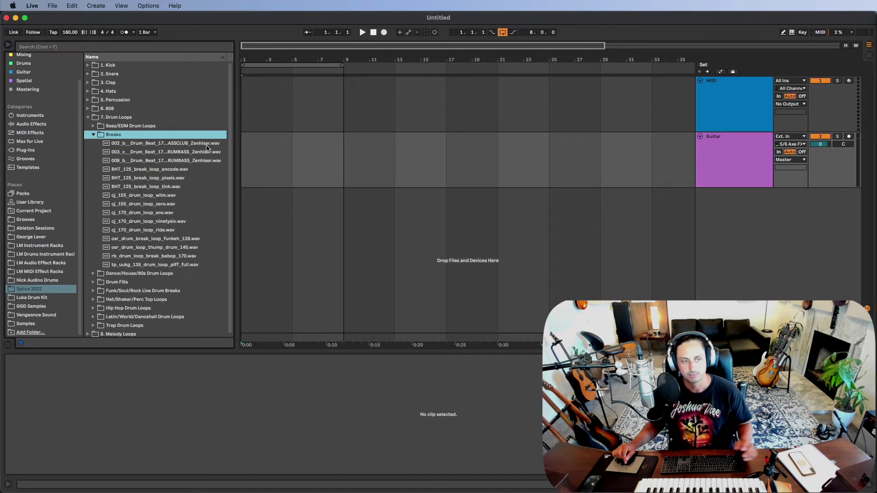
Turn on the metronome and preview the first 002_b Drum Beat loop against the running project, then stop playback
{"action": "left_click", "coordinate": [125, 32]}
{"action": "key", "text": "space"}
{"action": "left_click", "coordinate": [195, 145]}
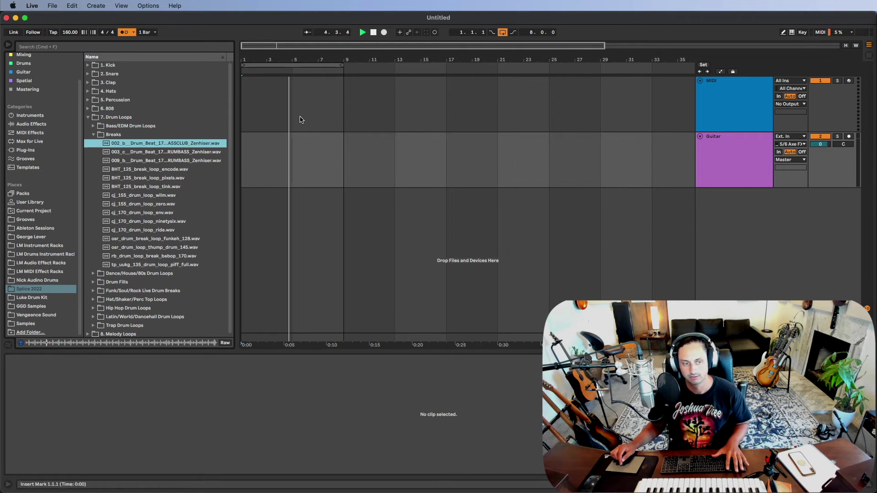
{"action": "key", "text": "space"}
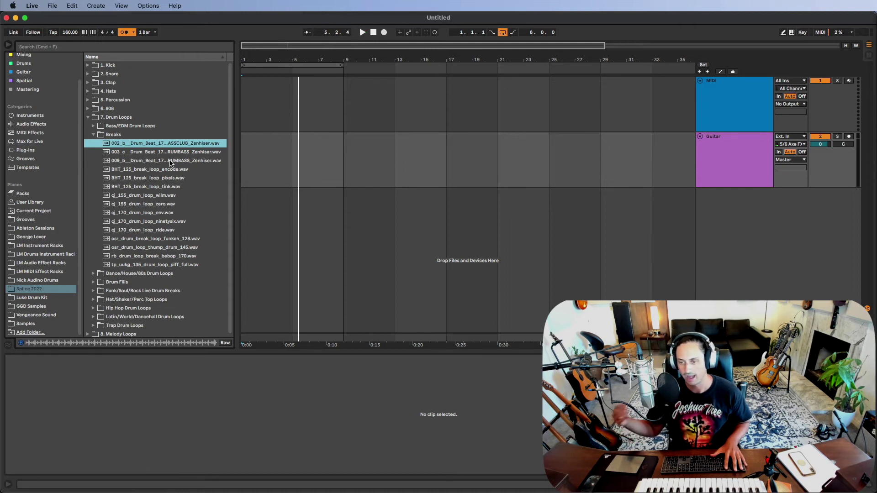
Place the 002_b Drum Beat 174bpm loop at bar 1 of the Guitar track, extend the loop brace to 16 bars and play it
{"action": "left_click_drag", "start_coordinate": [167, 144], "coordinate": [256, 169]}
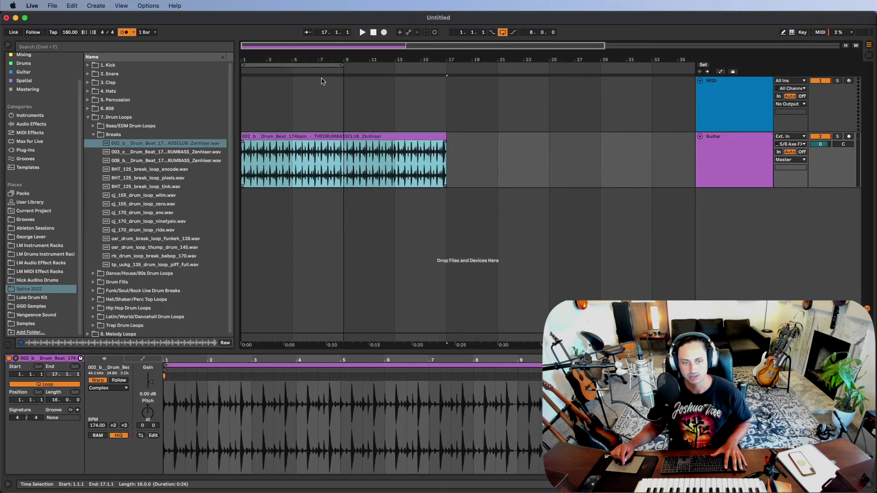
{"action": "left_click_drag", "start_coordinate": [337, 66], "coordinate": [445, 66]}
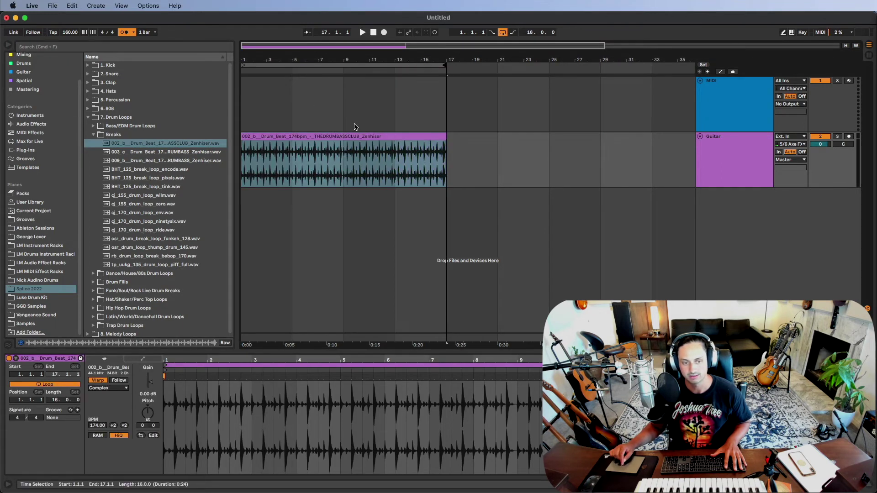
{"action": "left_click", "coordinate": [406, 138]}
{"action": "key", "text": "space"}
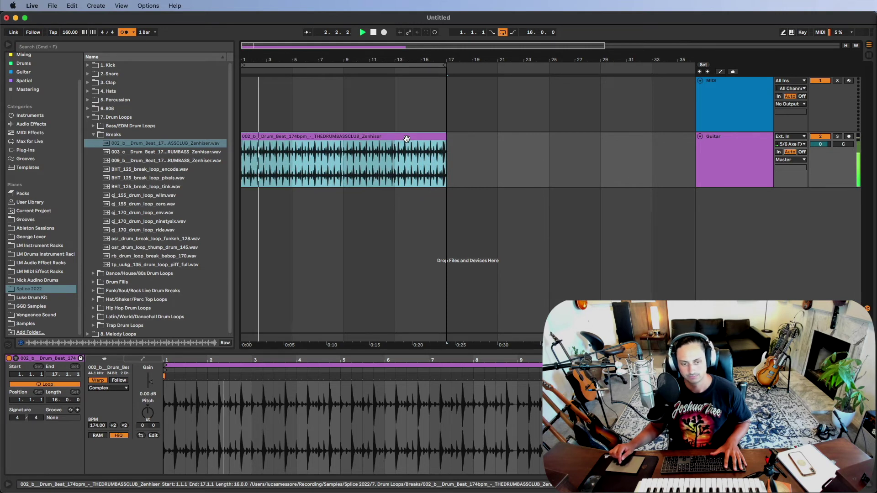
Replace the Guitar track's clip with cj_170_drum_loop_env.wav at bar 1, loop its four bars and play it
{"action": "key", "text": "Delete"}
{"action": "left_click_drag", "start_coordinate": [145, 213], "coordinate": [255, 165]}
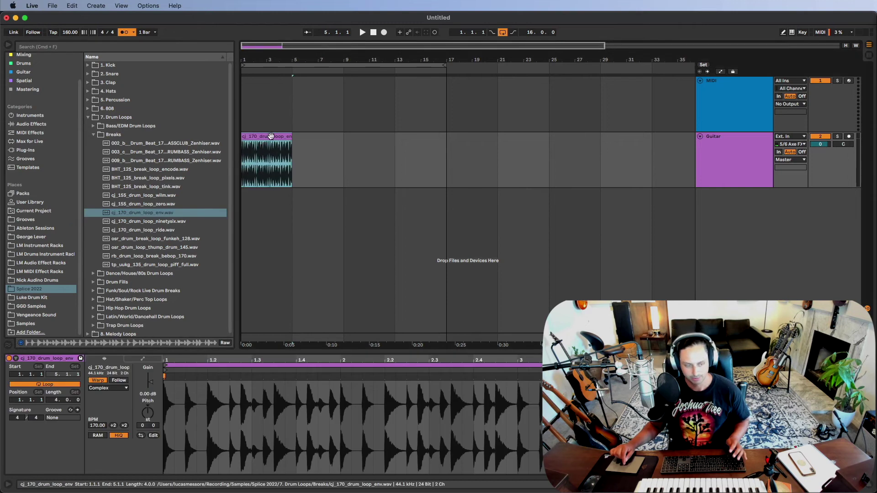
{"action": "key", "text": "super+l"}
{"action": "key", "text": "space"}
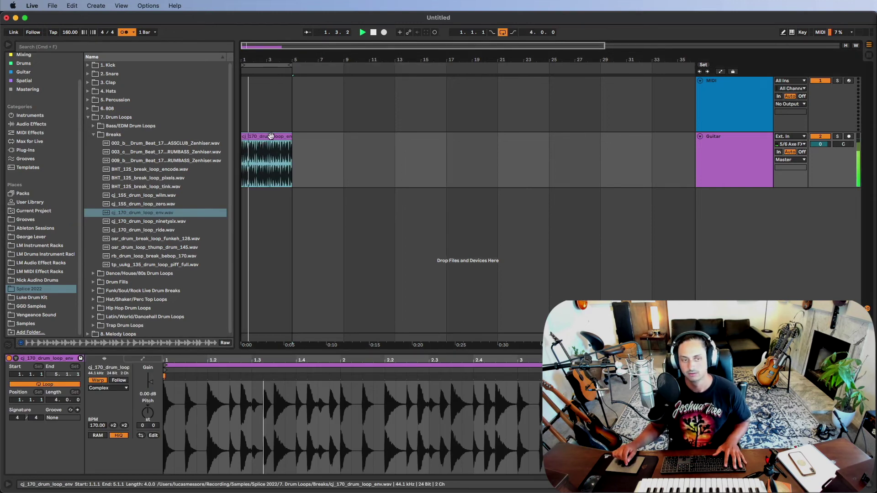